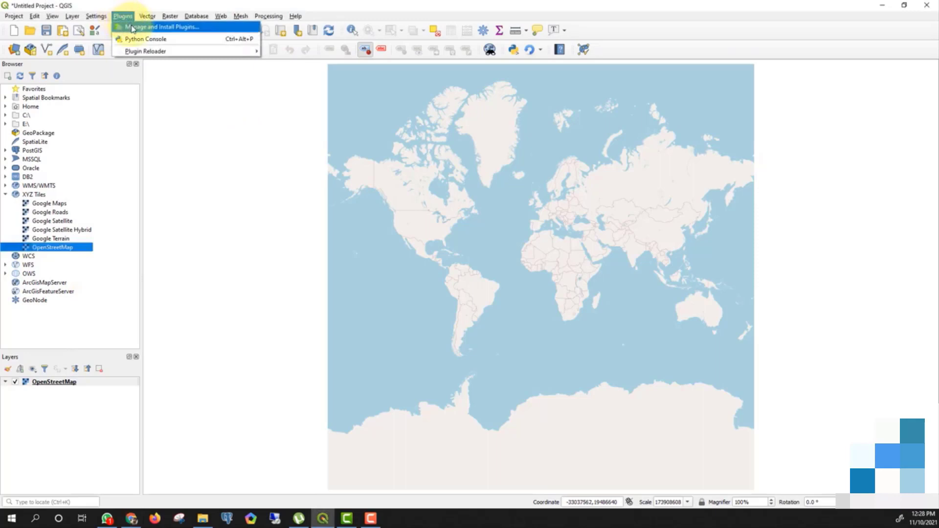
Step: Enable the OSM place search plugin in the plugin manager
click(132, 27)
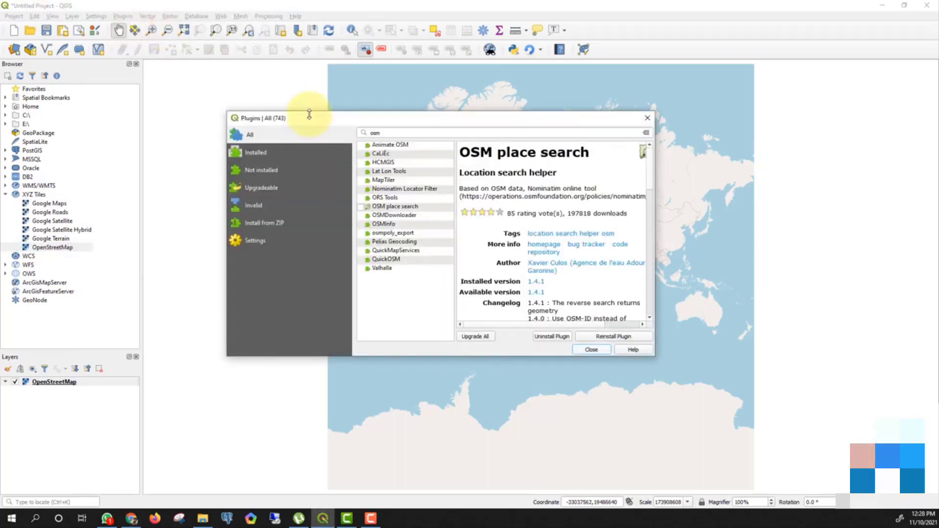
click(360, 207)
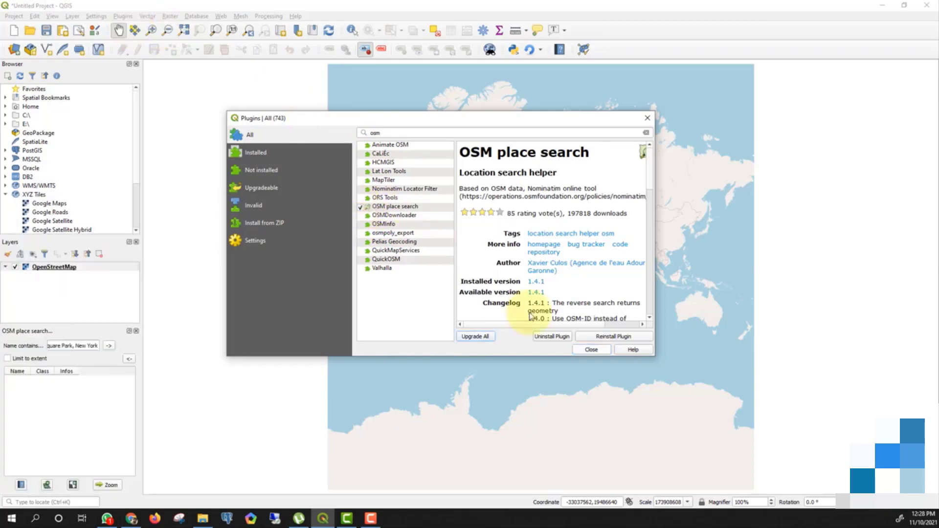
click(591, 349)
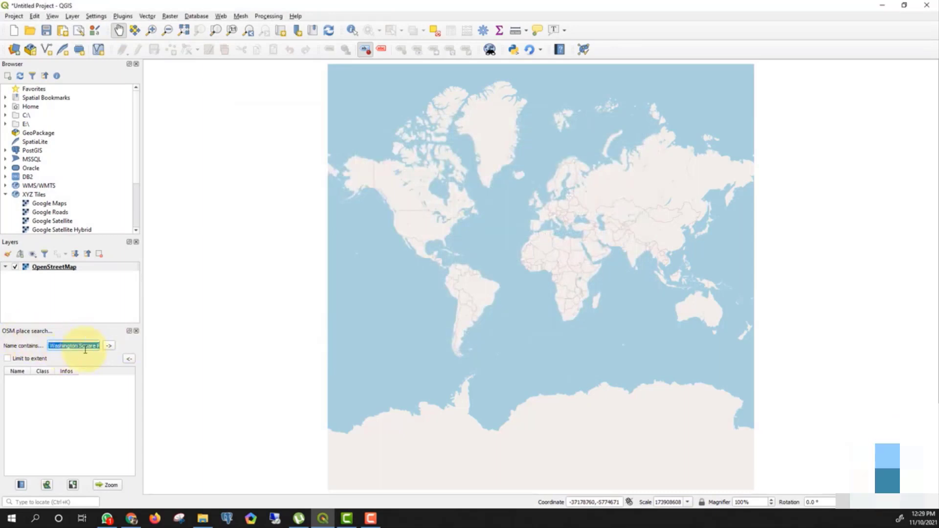
Step: Find Washington Square Park, New York with OSM place search, show the Manhattan result on the map, and close the search
click(110, 346)
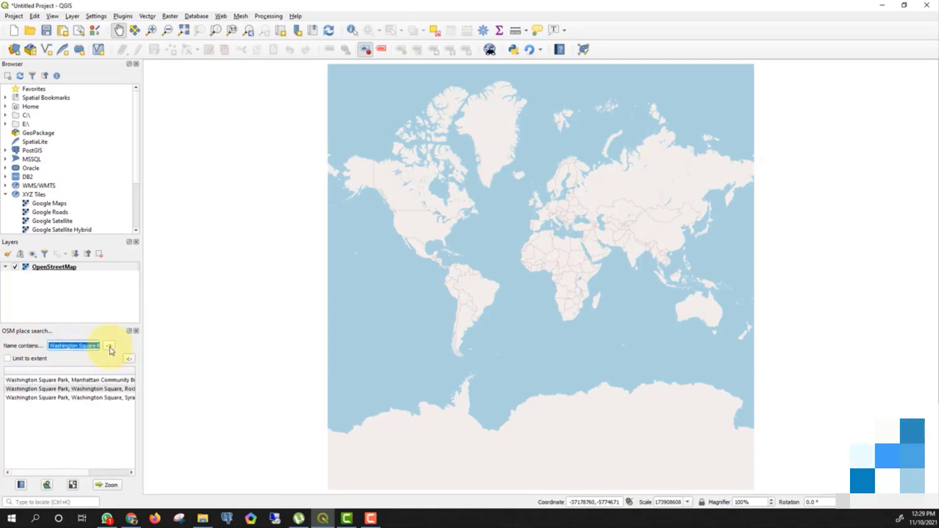
click(88, 381)
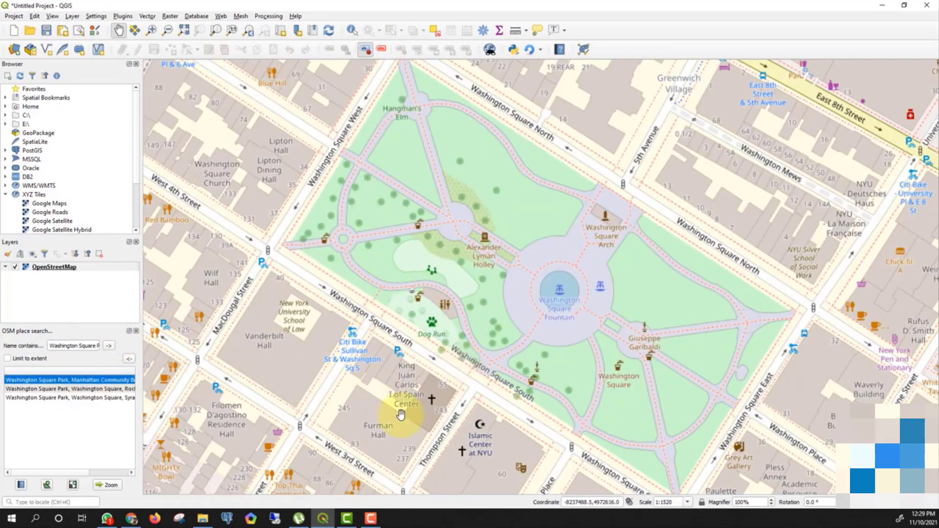
drag(400, 414, 400, 382)
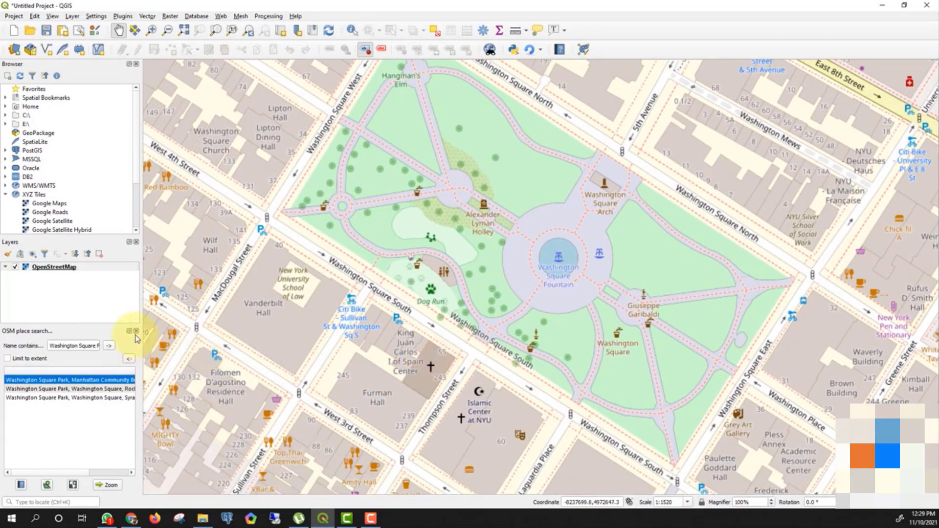
click(136, 332)
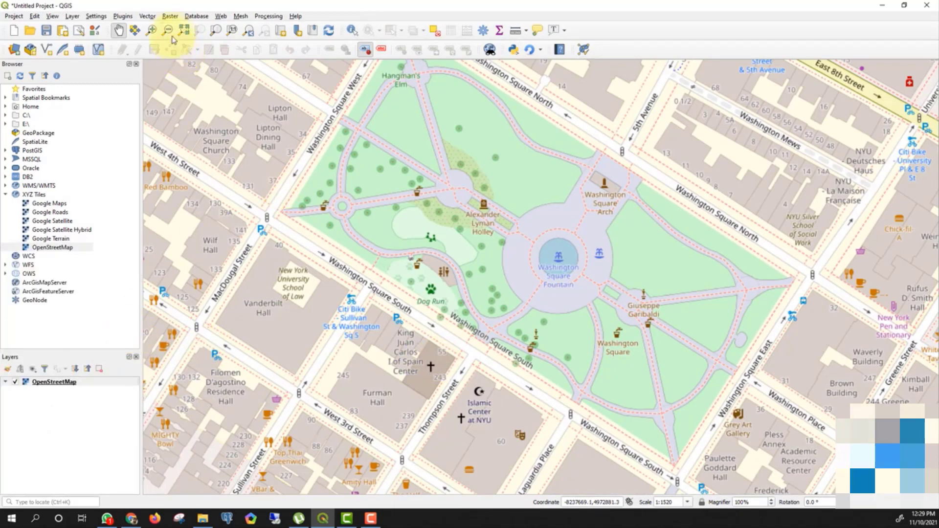
Step: Examine the installed and available plugins in the plugin manager, leaving them as they are
click(169, 16)
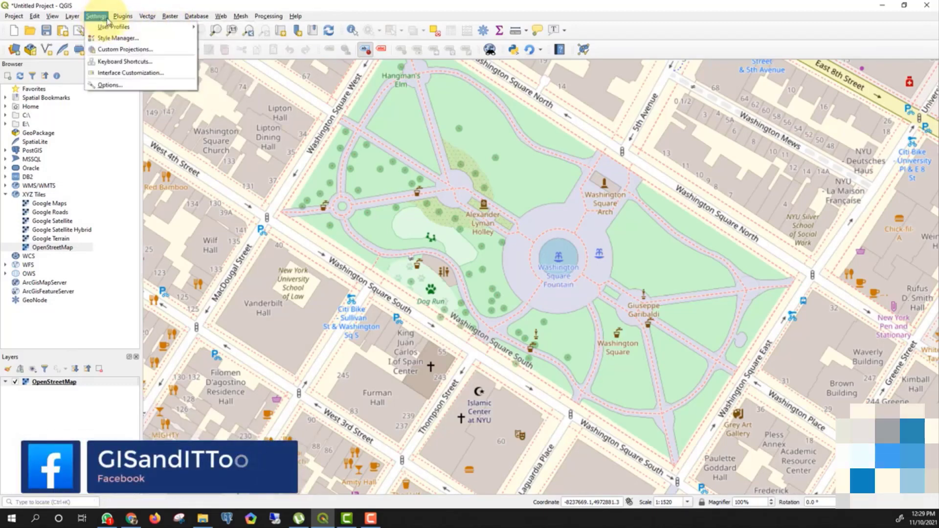
click(126, 26)
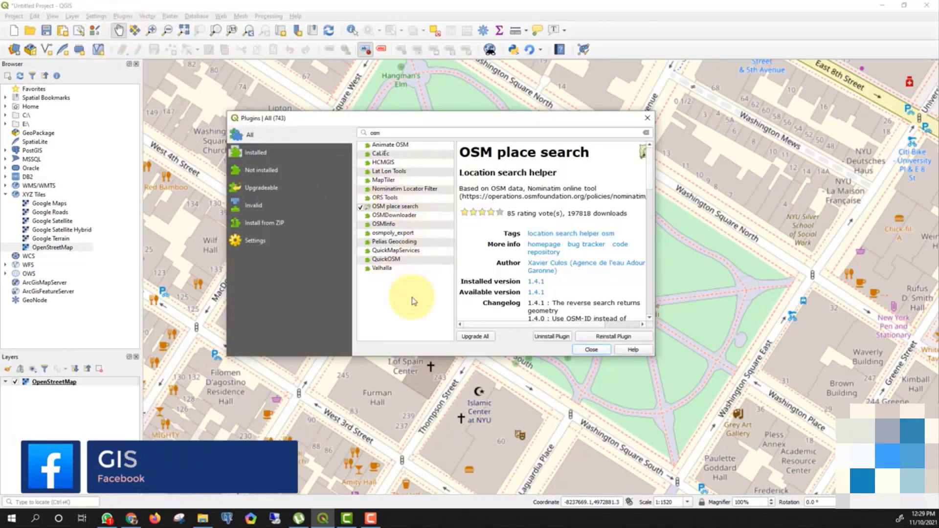
click(265, 152)
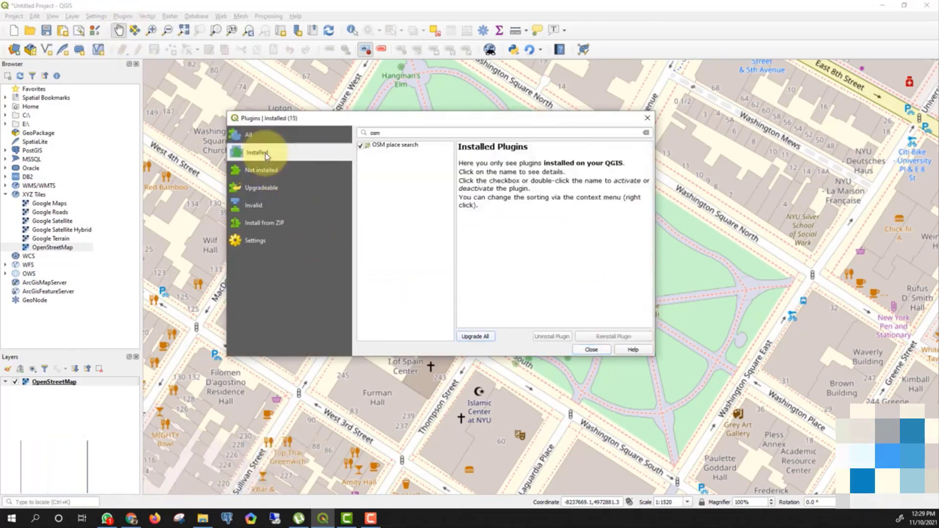
click(276, 137)
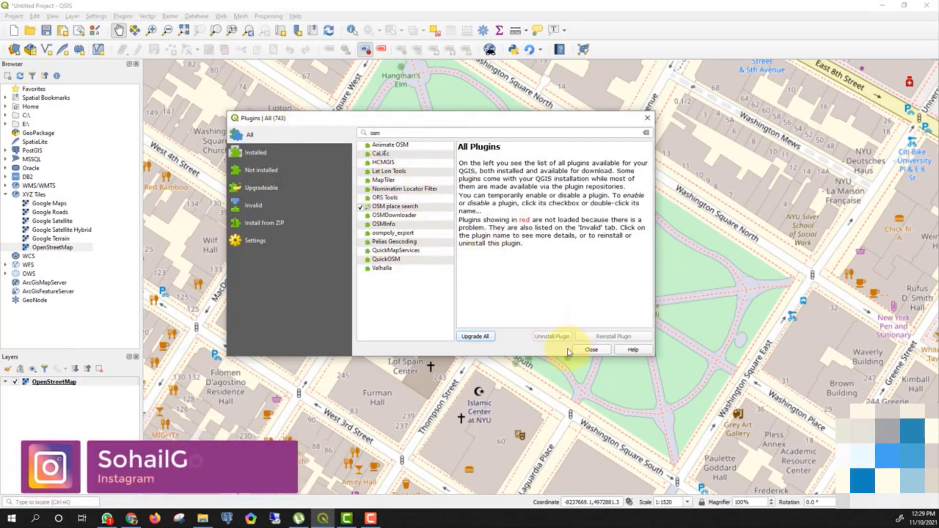
click(587, 351)
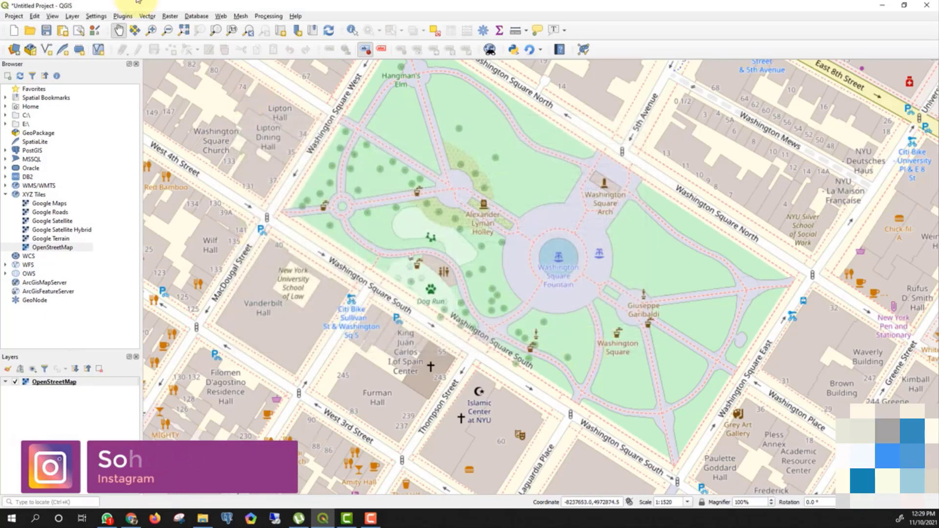
Step: Load the raster newyorkcity-washingtonsquarepark.jpg into the Georeferencer
click(172, 17)
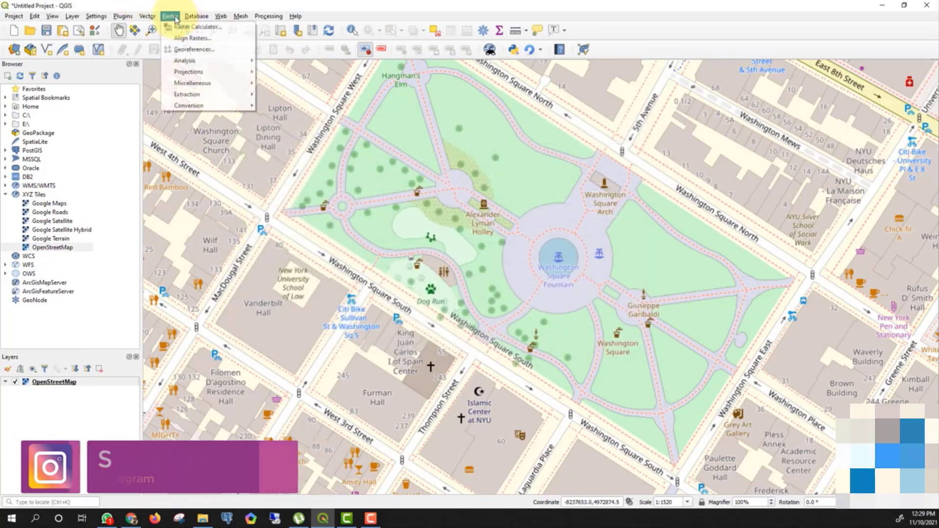
click(183, 50)
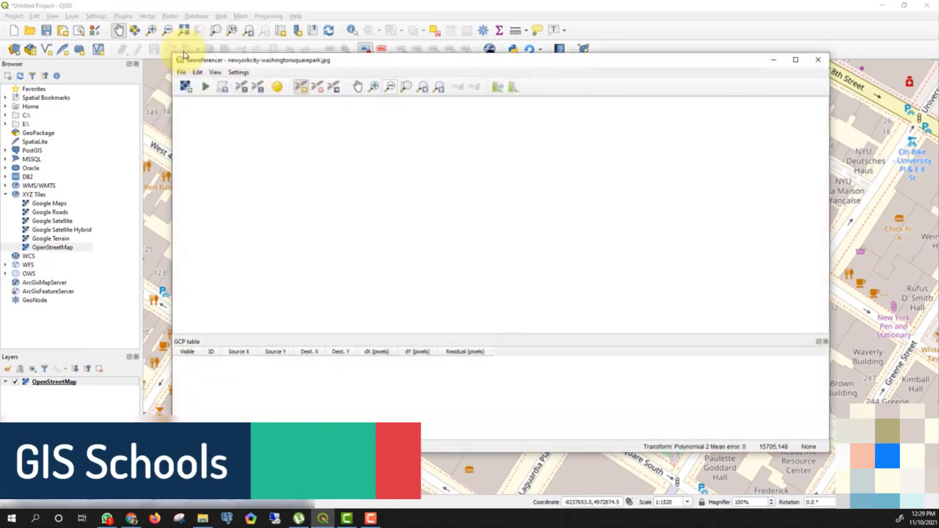
click(181, 72)
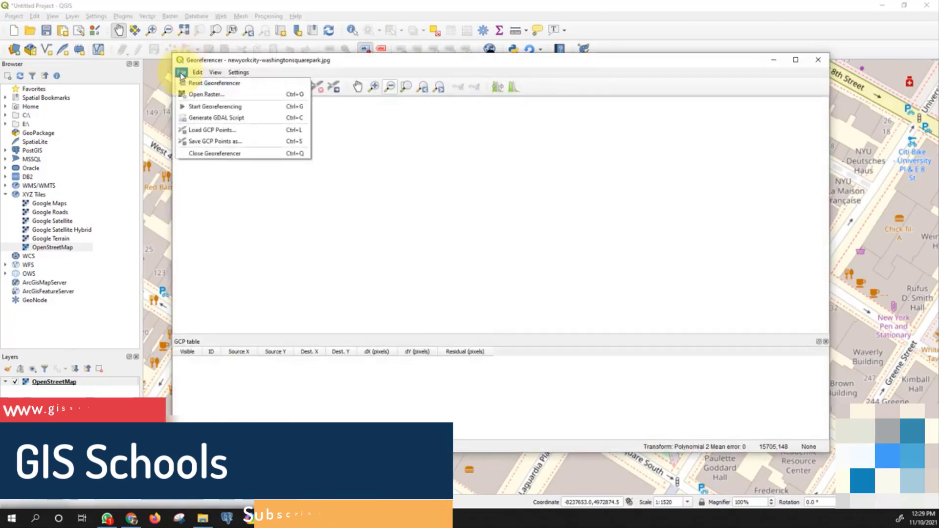
click(200, 94)
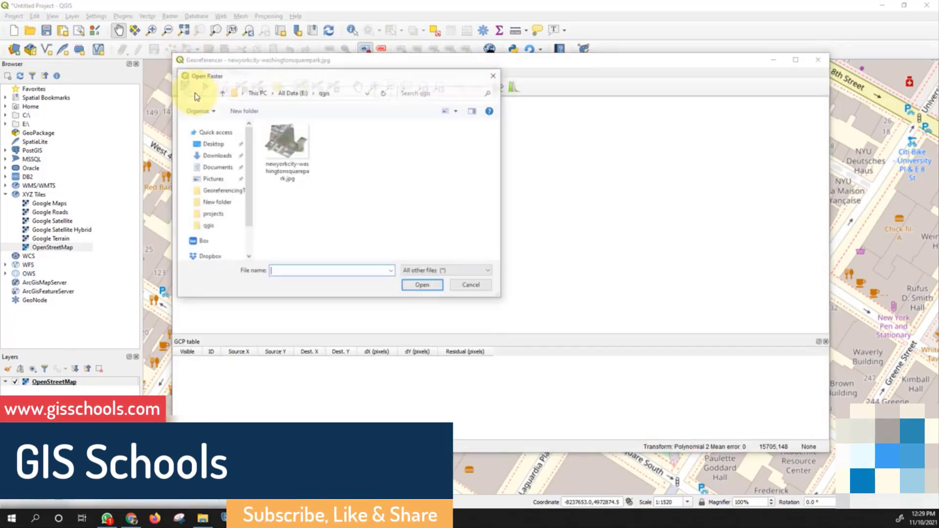
double_click(300, 141)
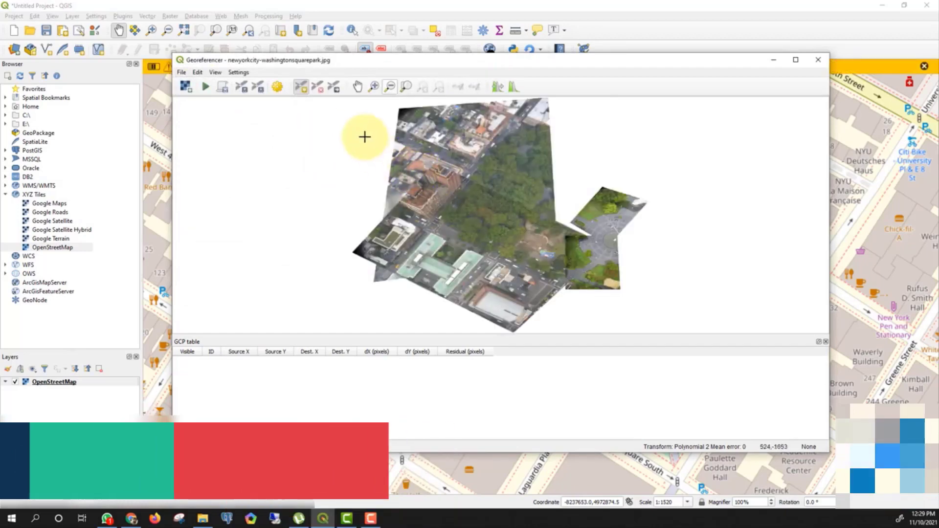
Step: Set the transformation's target SRS to EPSG:3857 - WGS 84 / Pseudo-Mercator and accept the transformation settings
click(239, 72)
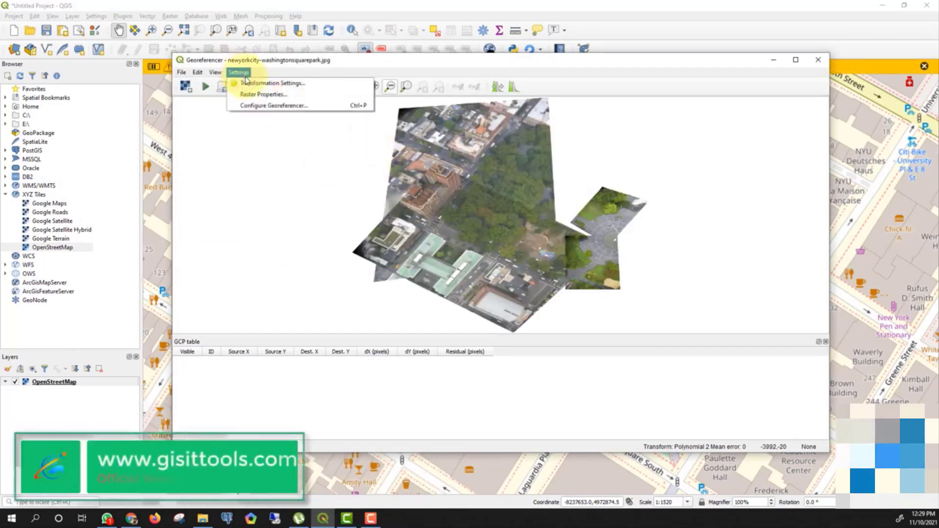
click(249, 82)
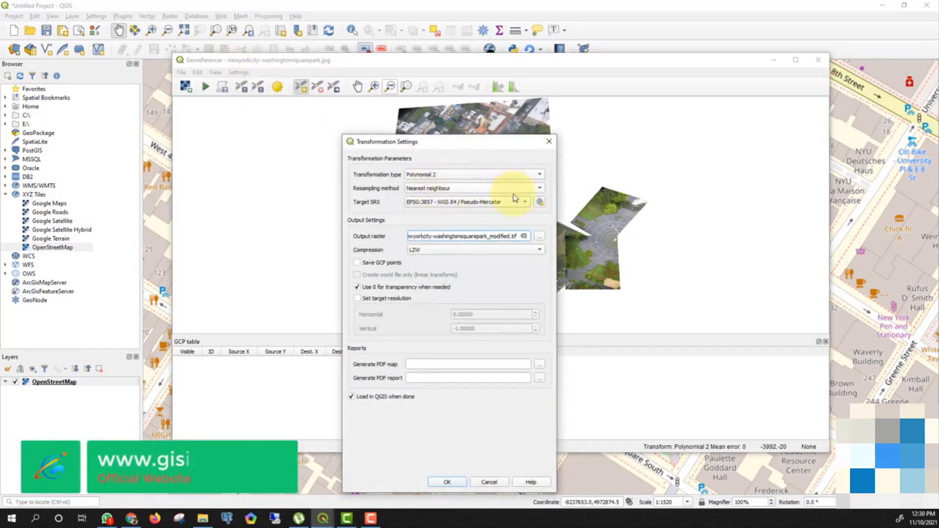
click(540, 204)
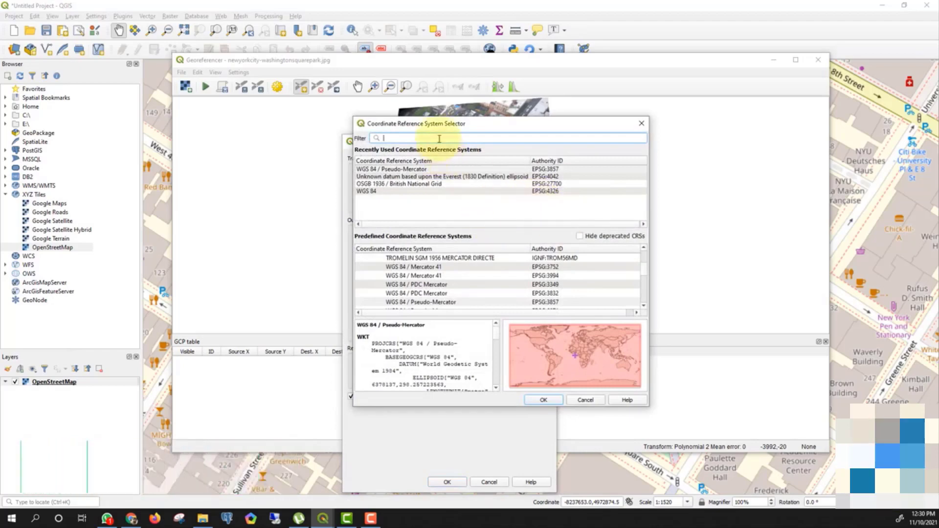
text(3857)
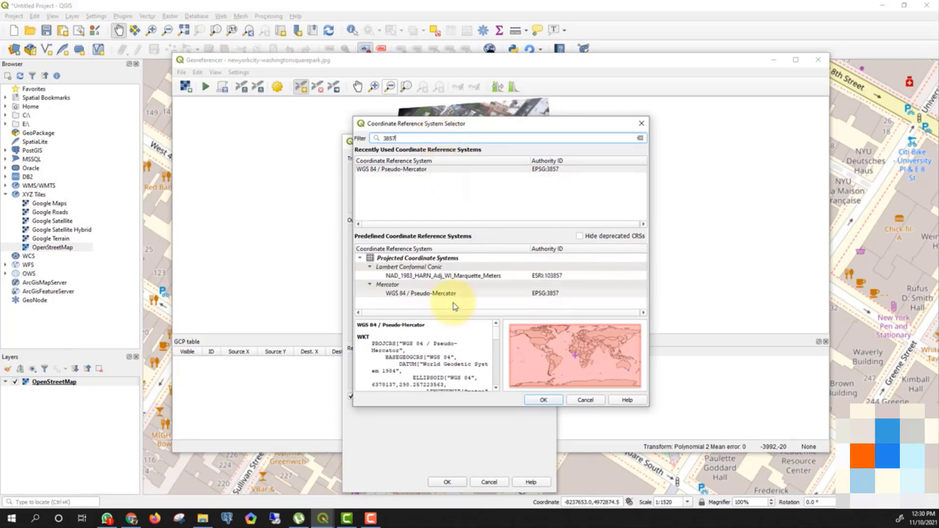
double_click(450, 294)
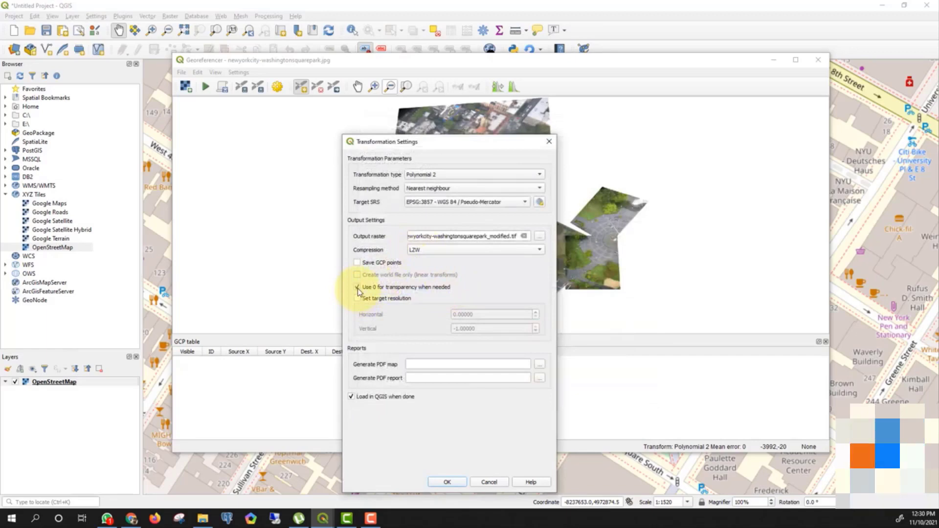
click(450, 485)
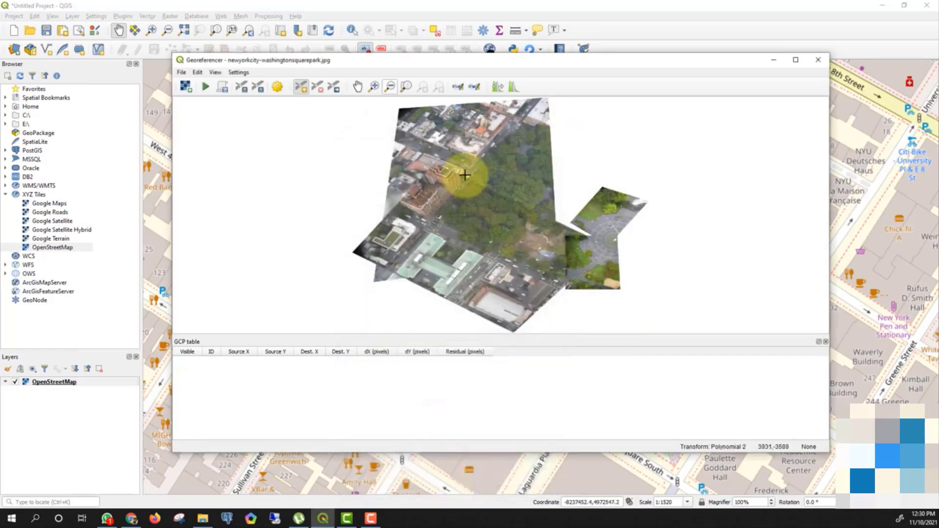
Step: Add a control point at the lawn corner southwest of the fountain plaza, matched on the map at about X -8237388, Y 4972683
click(795, 60)
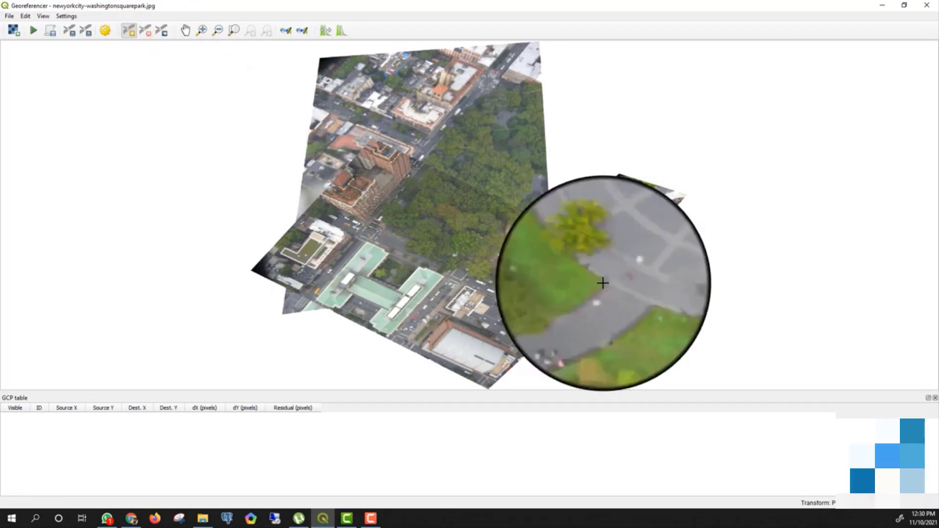
click(602, 282)
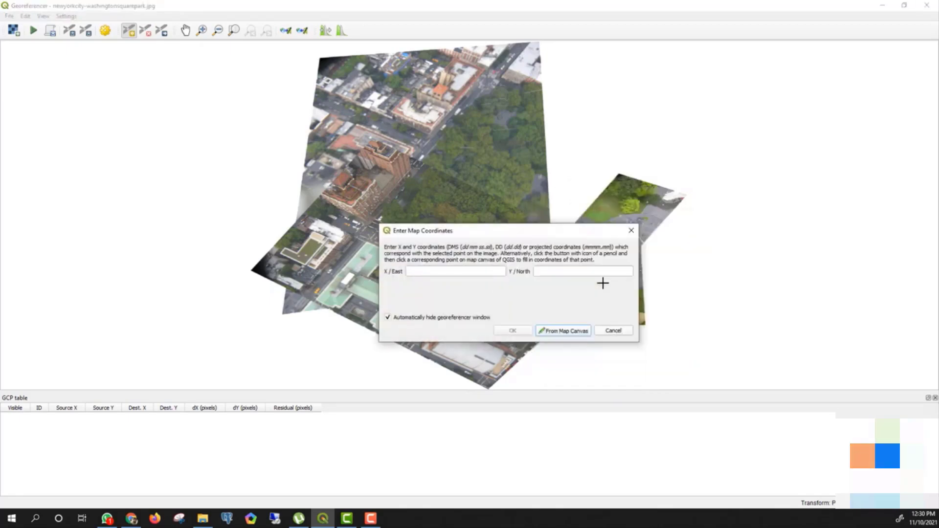
click(561, 331)
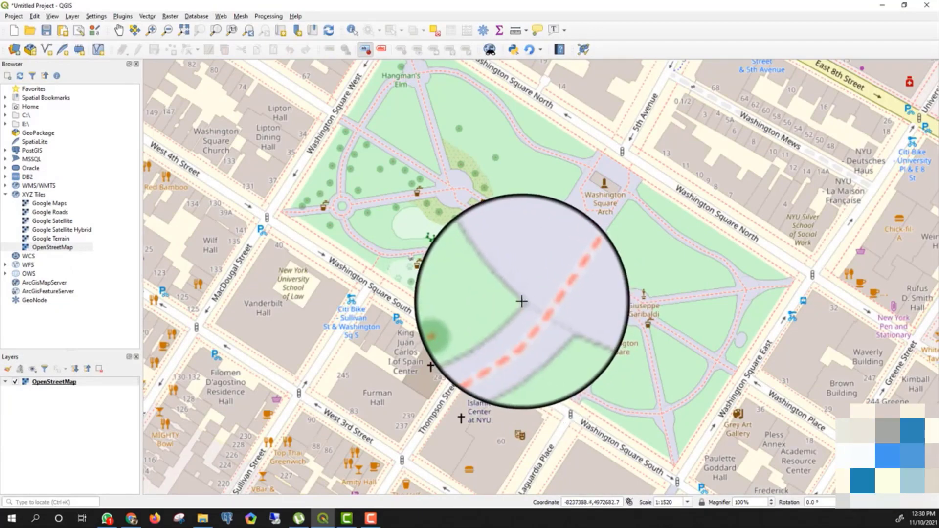
click(521, 301)
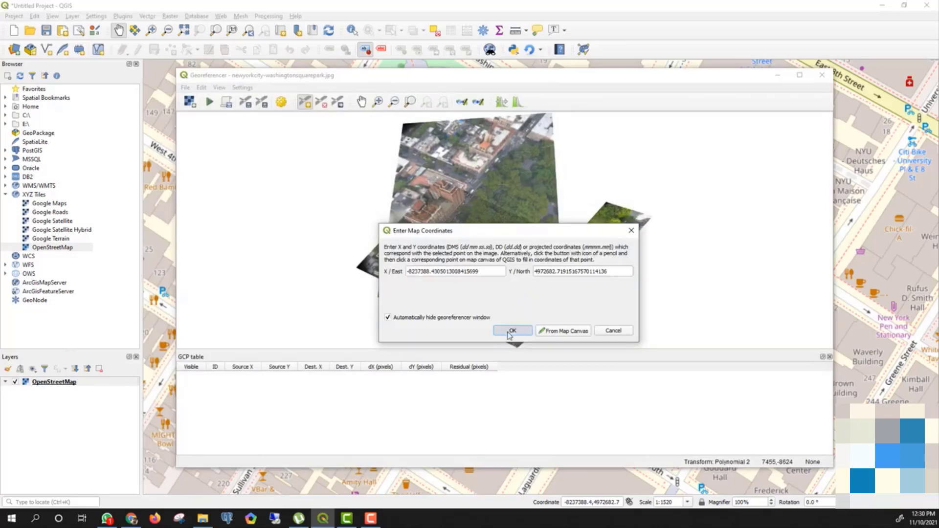
click(509, 332)
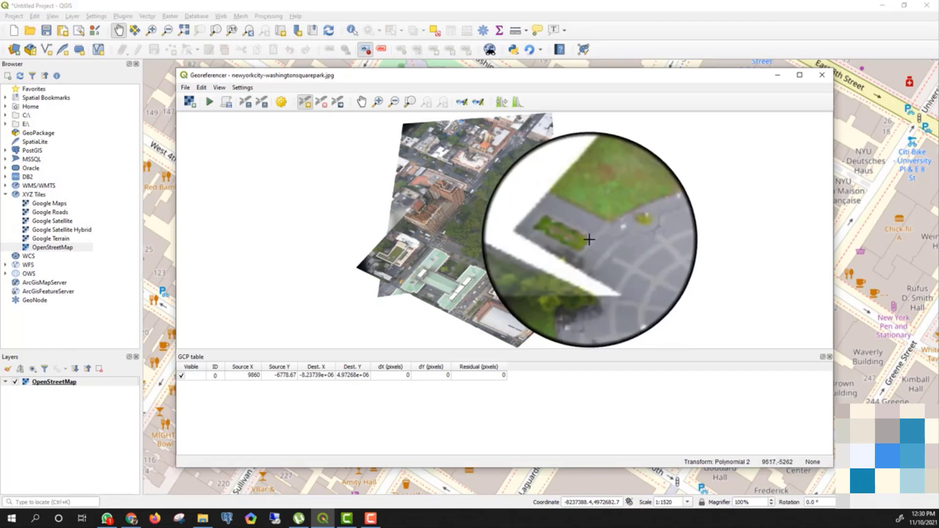
Step: Add a control point at the planting bed's corner northwest of the fountain, matched on the map at about X -8237395, Y 4972747
click(589, 239)
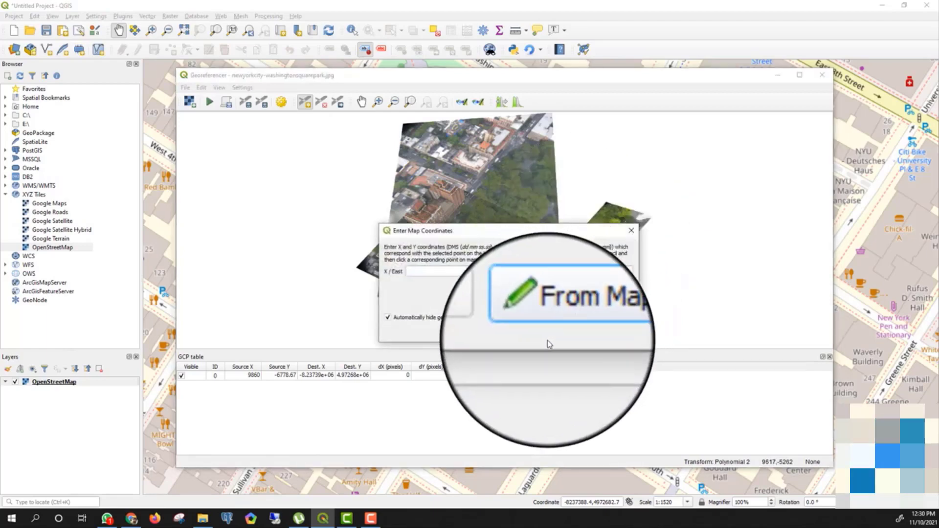
click(559, 331)
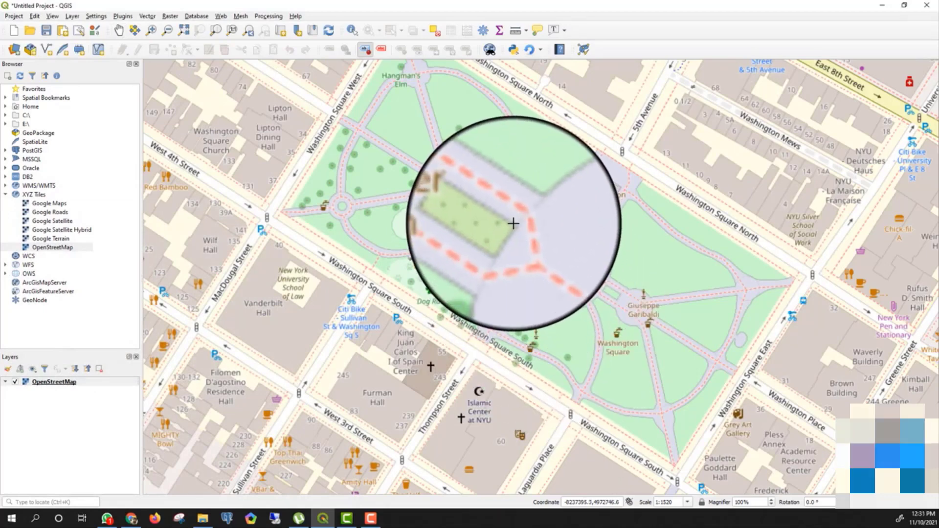
click(514, 222)
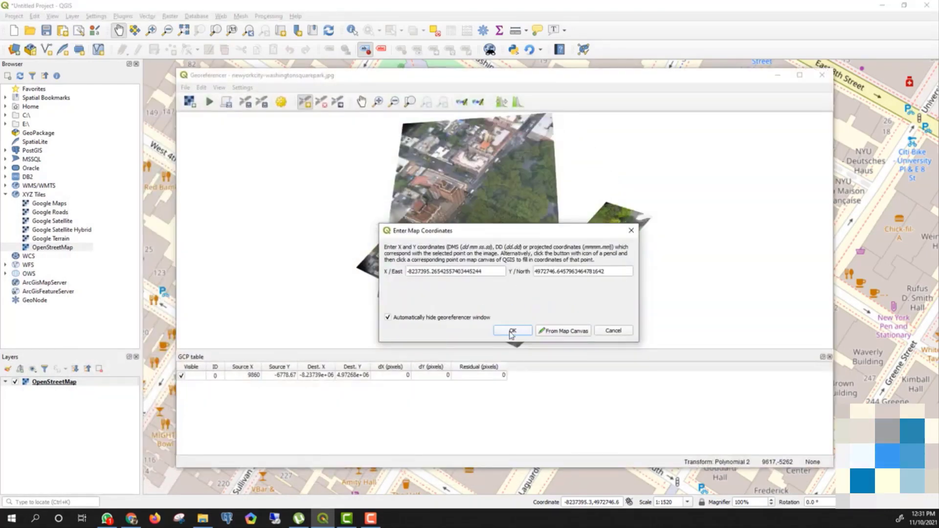
click(511, 332)
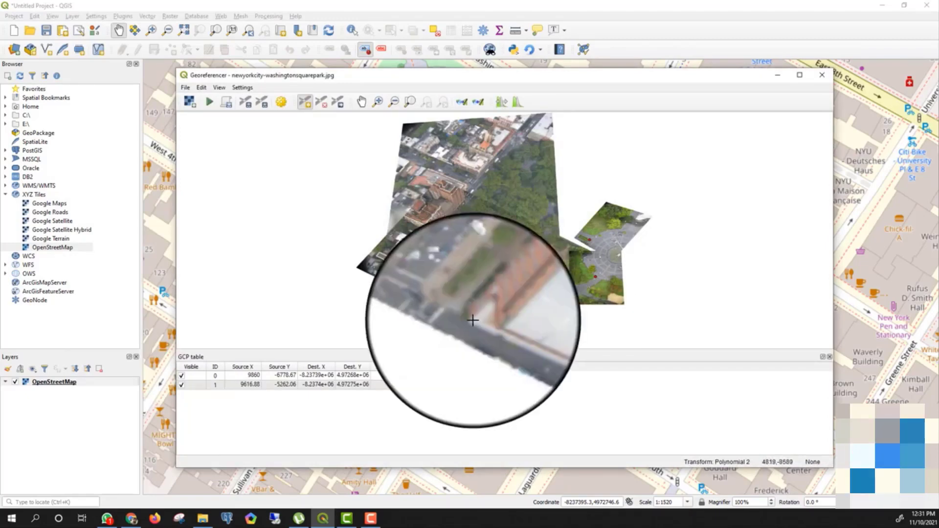
Step: Add a control point at the western corner of the Furman Hall block, matched on the map at about X -8237548, Y 4972605
click(473, 321)
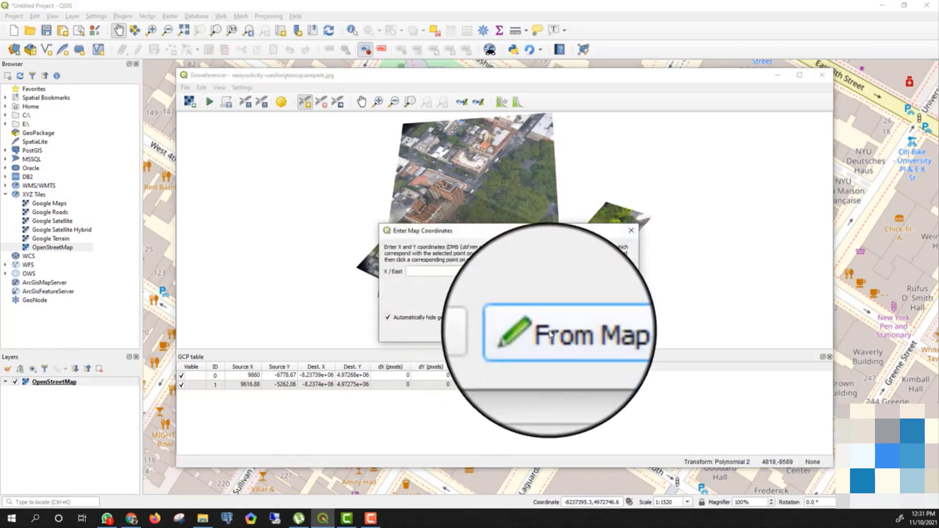
click(550, 334)
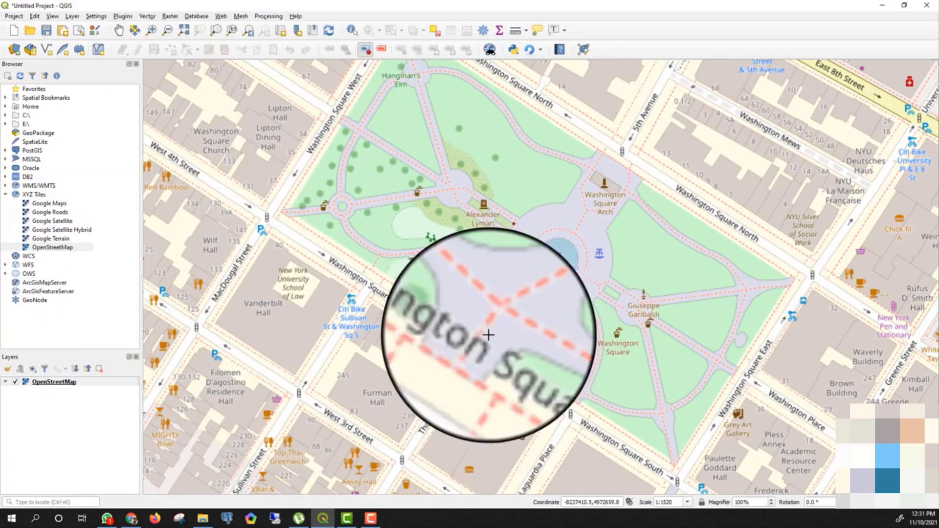
click(326, 395)
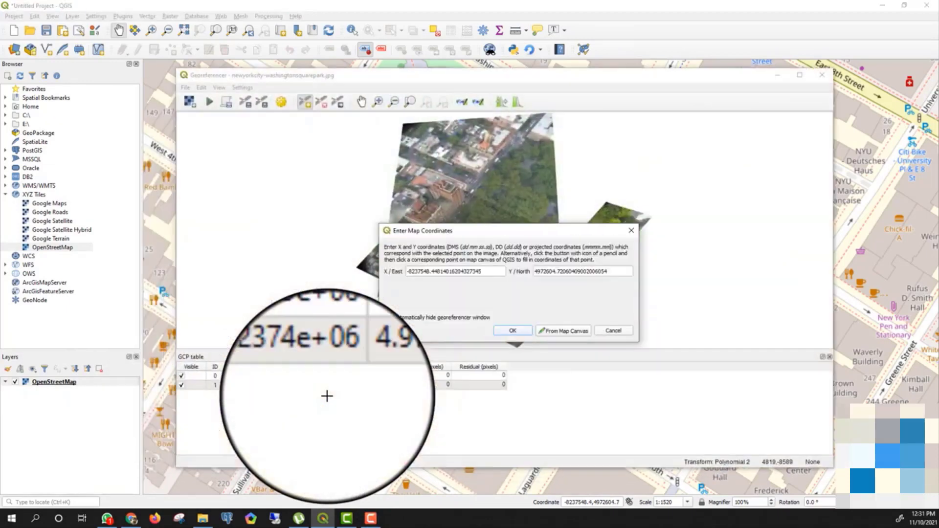
click(519, 333)
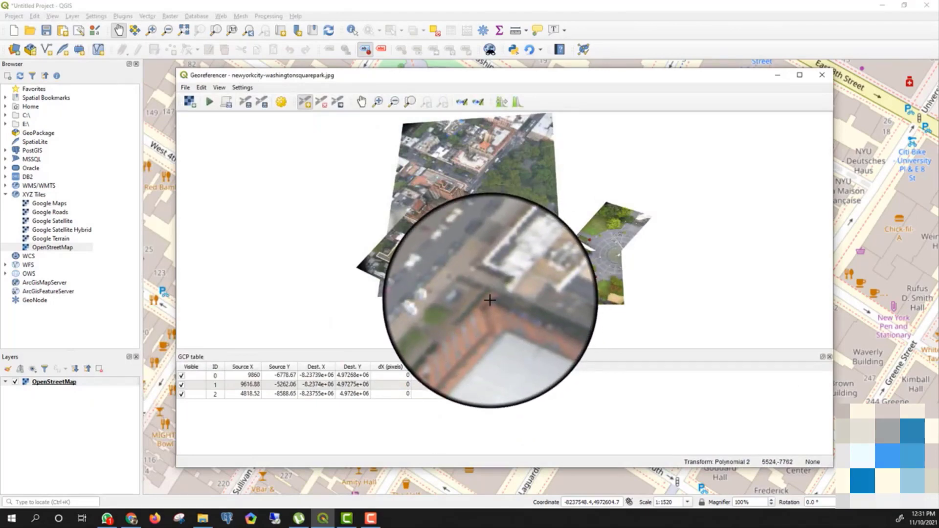
Step: Add a control point at the northern corner of the Furman Hall building, matched on the map at about X -8237525, Y 4972640
click(490, 299)
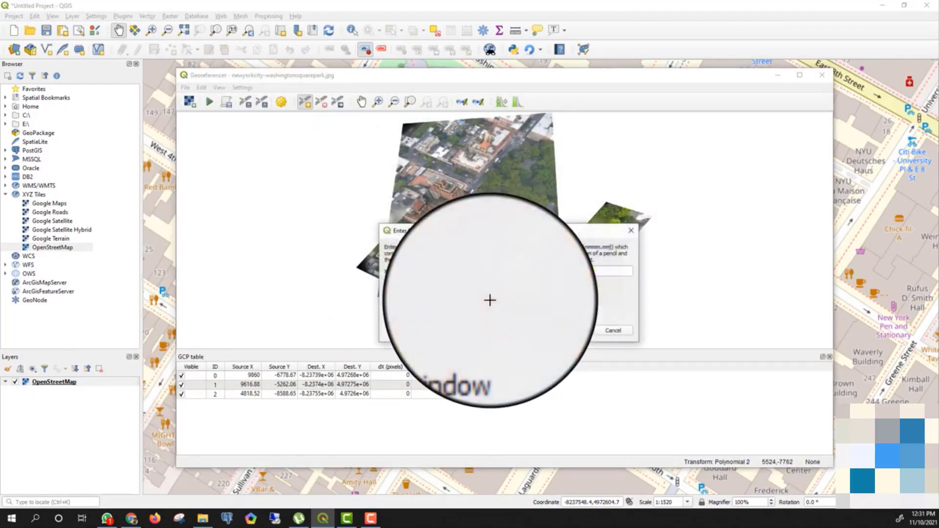
click(568, 328)
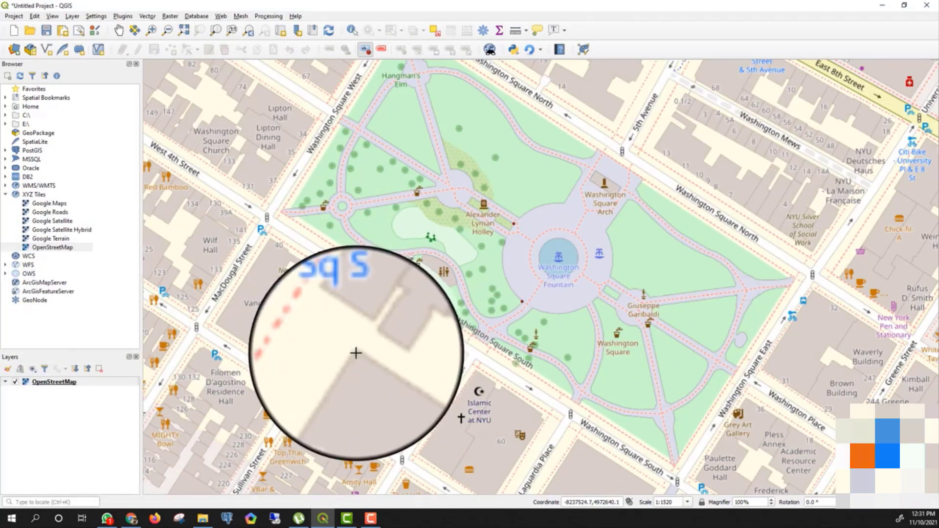
click(355, 352)
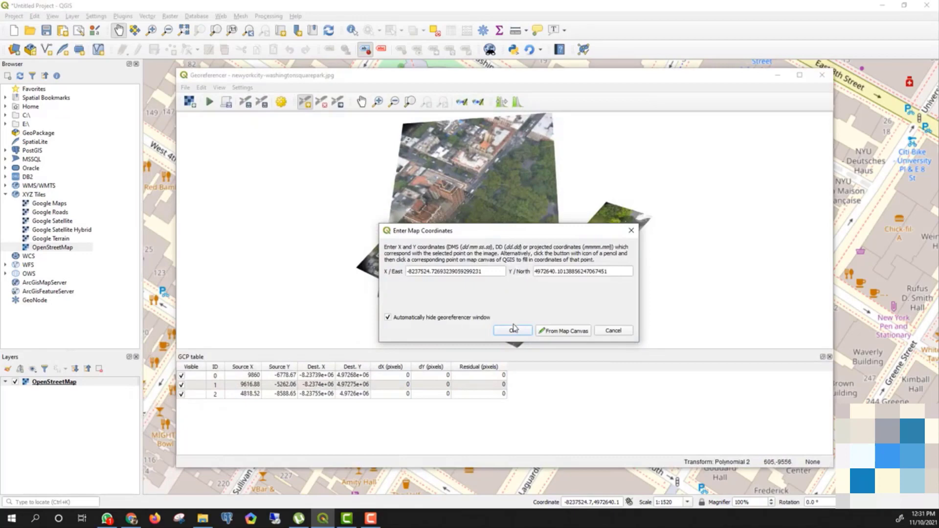
click(511, 332)
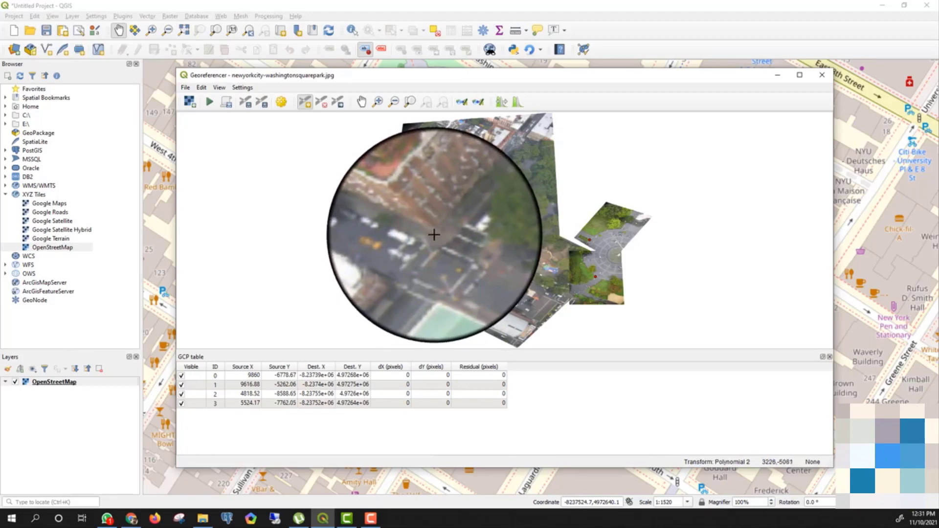
Step: Add a control point at the building corner by Washington Square West and West 4th Street, matched at about X -8237601, Y 4972768
click(433, 234)
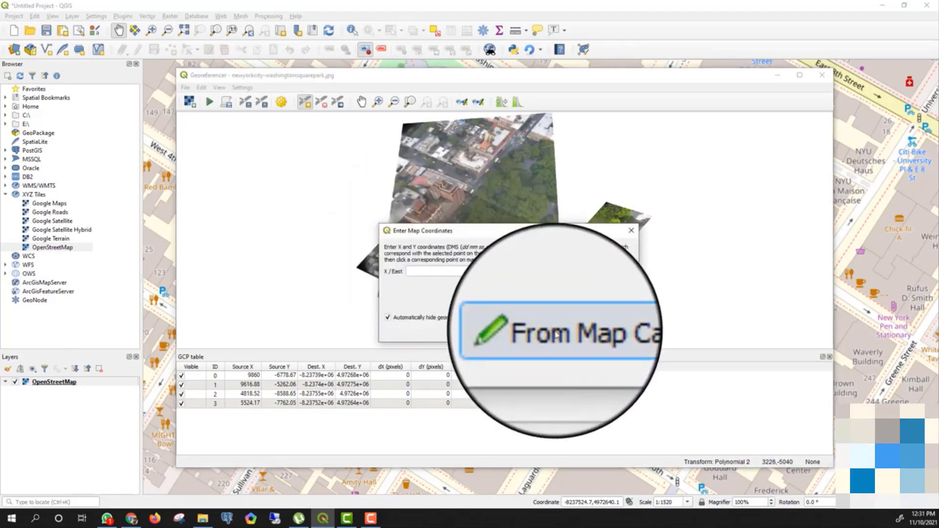
click(564, 331)
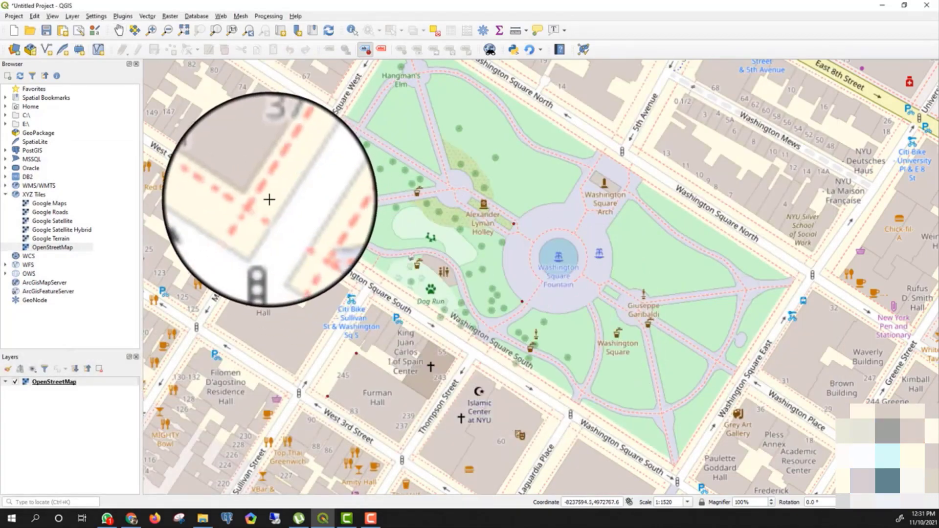
click(263, 198)
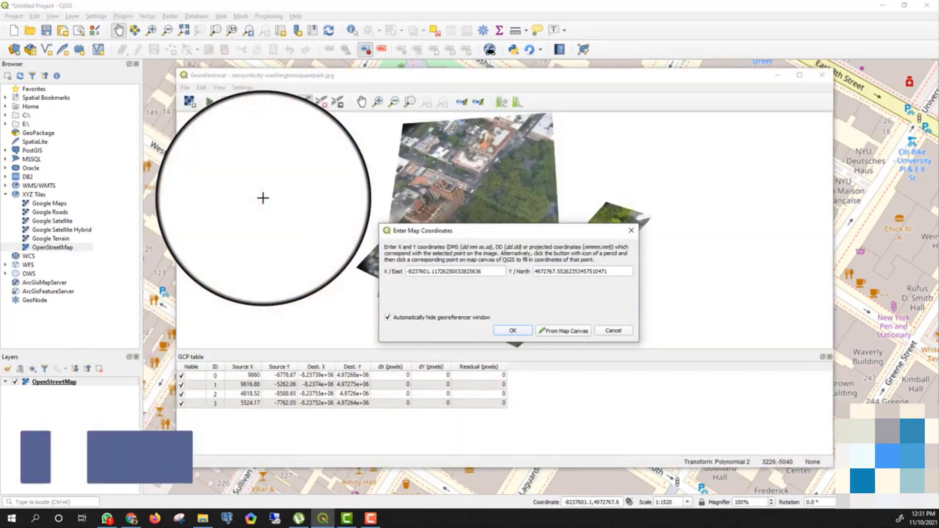
click(495, 330)
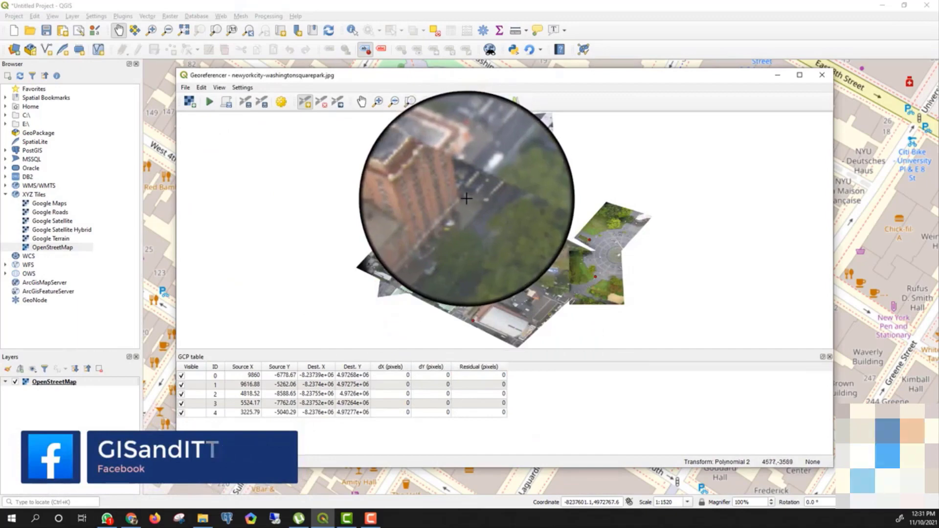
Step: Add a control point at the street corner farther north along Washington Square West, matched on the map at about X -8237558, Y 4972832
click(465, 198)
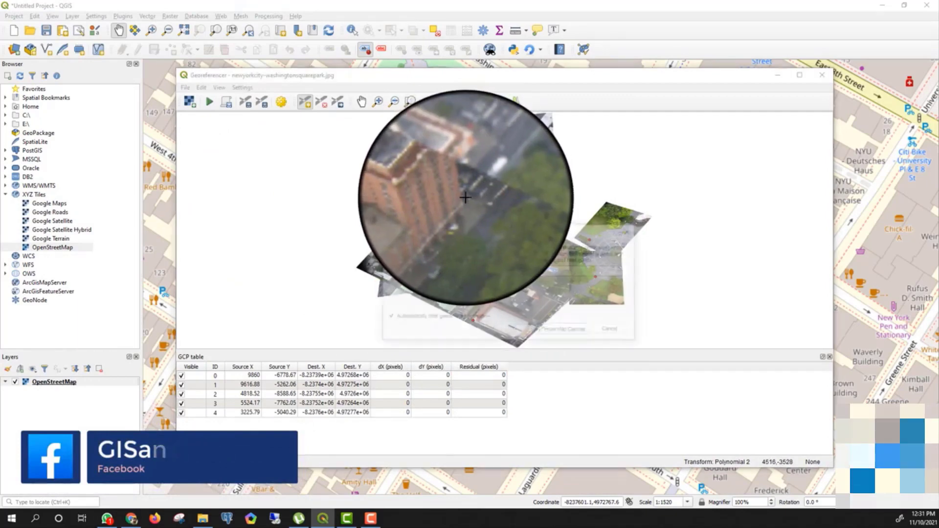
click(561, 333)
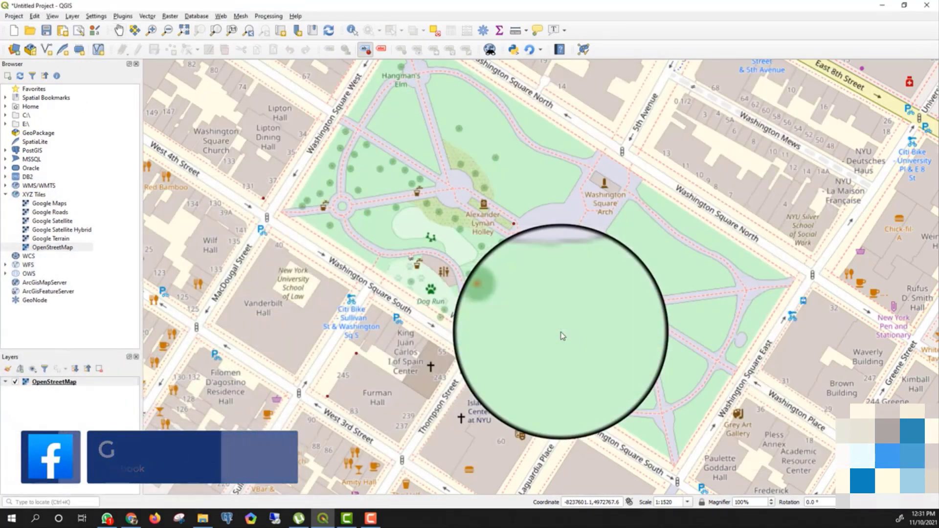
click(314, 118)
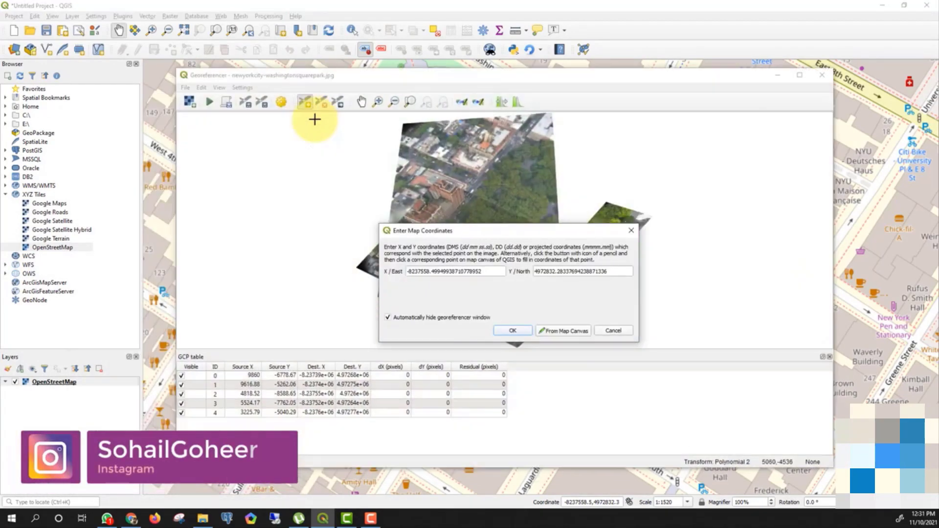
click(508, 331)
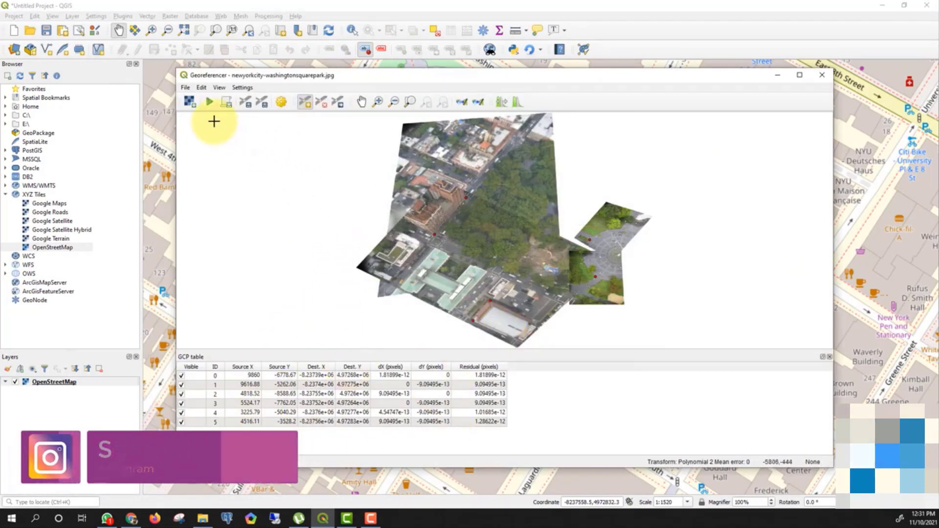
Step: Run the georeferencing, minimize the Georeferencer and view the whole georeferenced raster over the OpenStreetMap layer
click(210, 104)
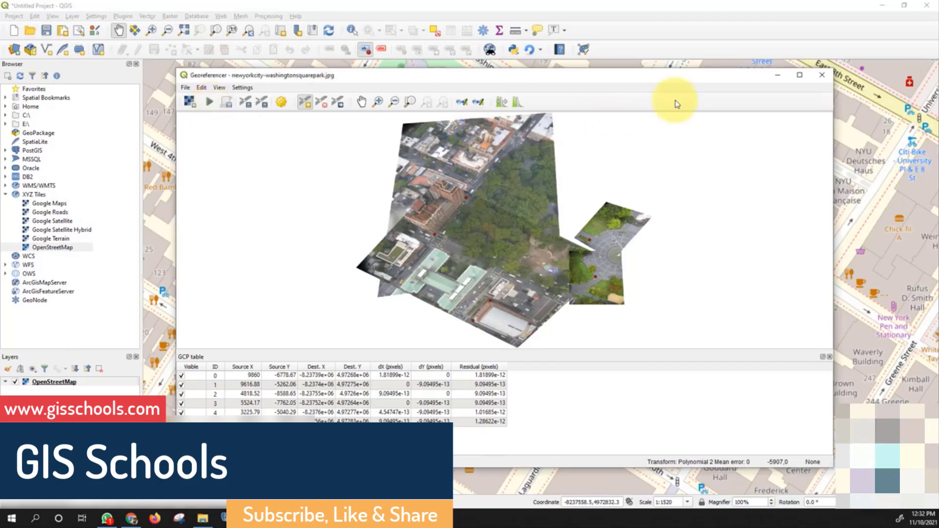
click(778, 79)
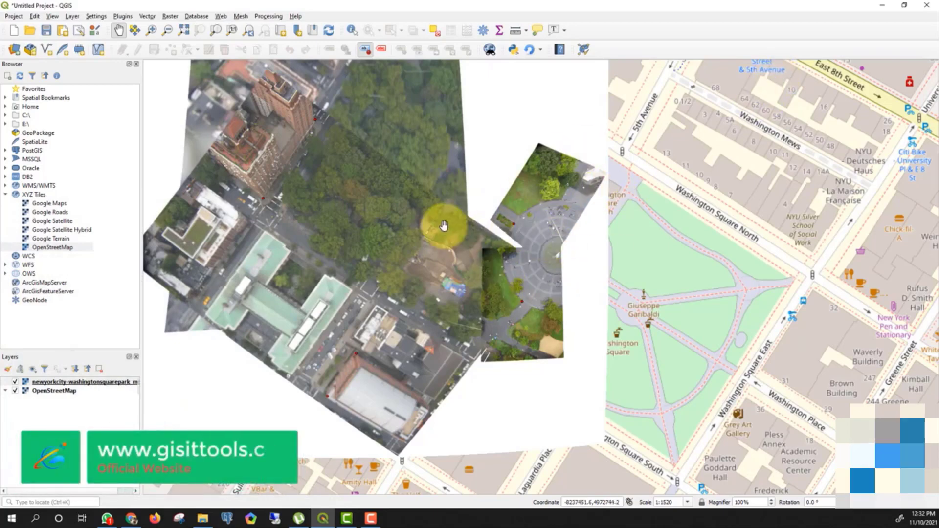
drag(443, 225, 549, 274)
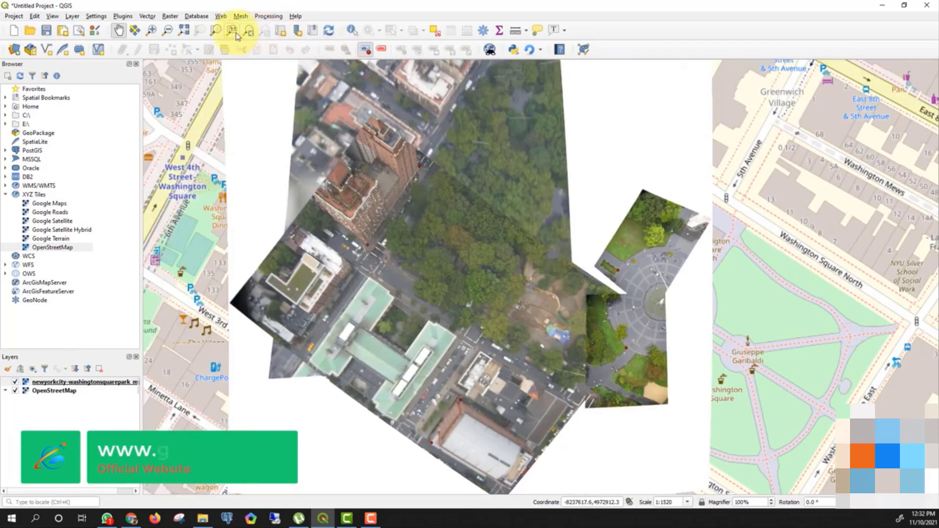
click(168, 30)
click(419, 179)
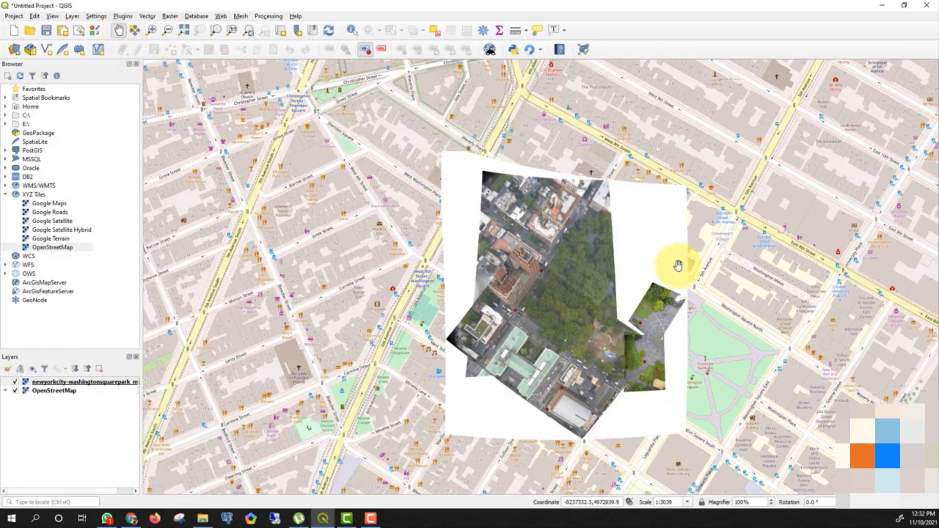
drag(677, 268, 567, 250)
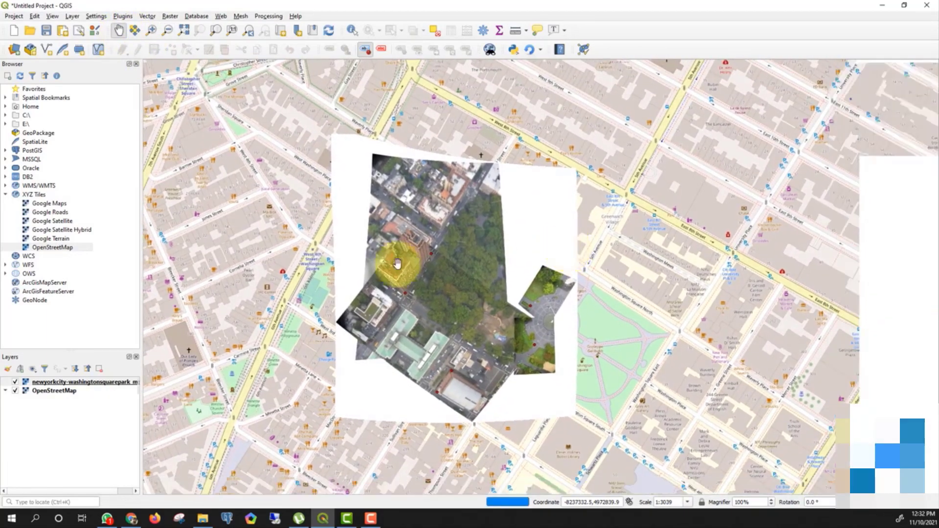
Step: Set the global opacity of the newyorkcity-washingtonsquarepark_modified layer to about 84.4 % in its transparency styling
click(8, 370)
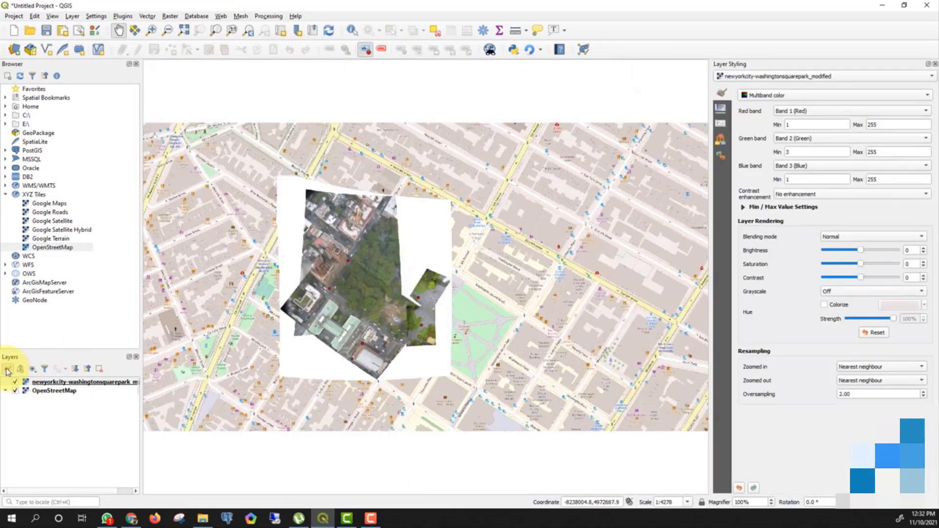
click(721, 110)
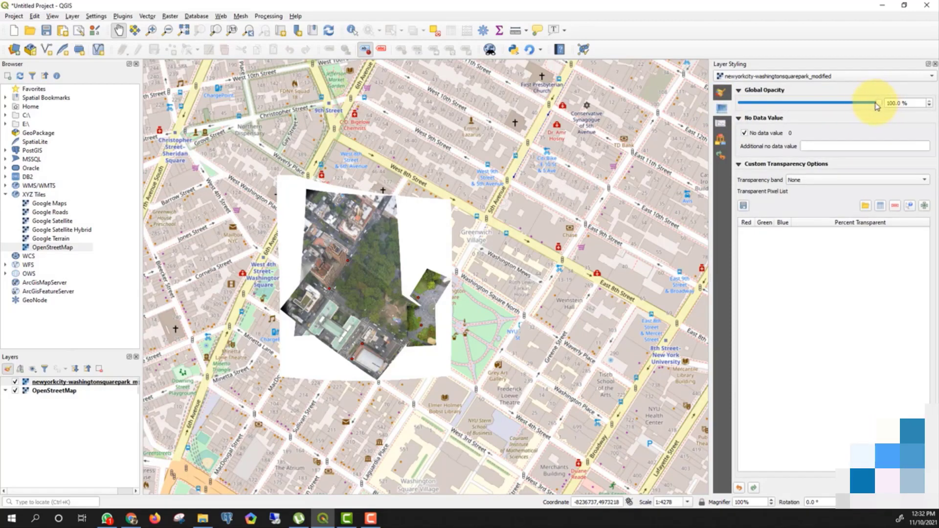
drag(877, 107, 768, 111)
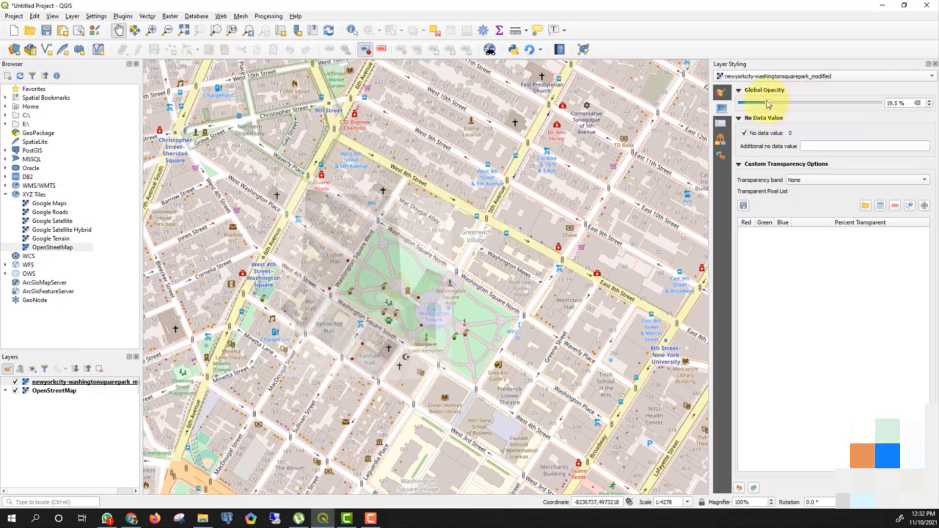
drag(768, 105, 815, 102)
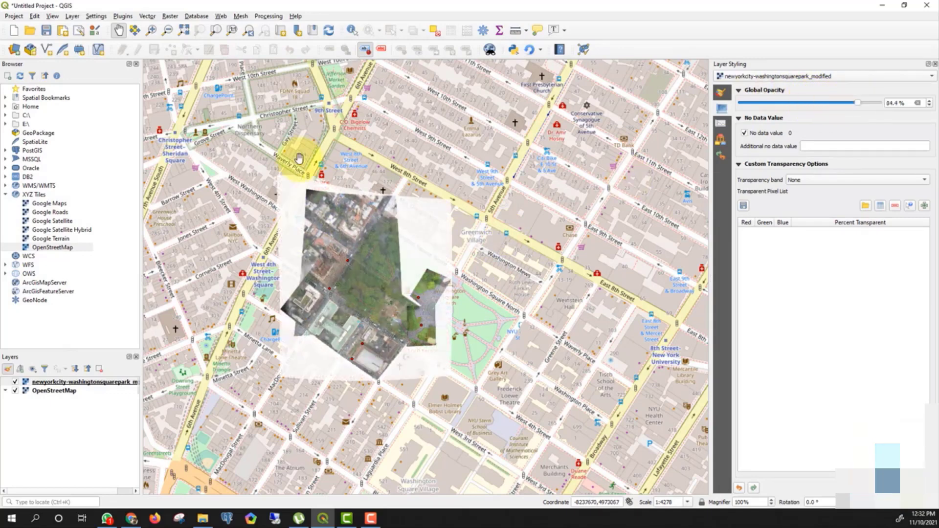
Step: Zoom in on the semi-transparent raster to check how it aligns with the streets and park of the base map
drag(279, 156, 319, 145)
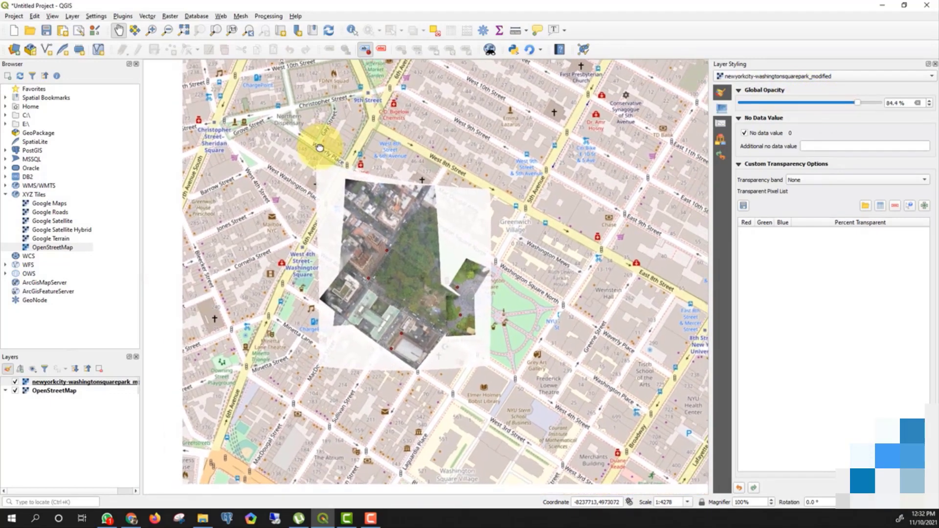
click(152, 33)
drag(306, 157, 505, 391)
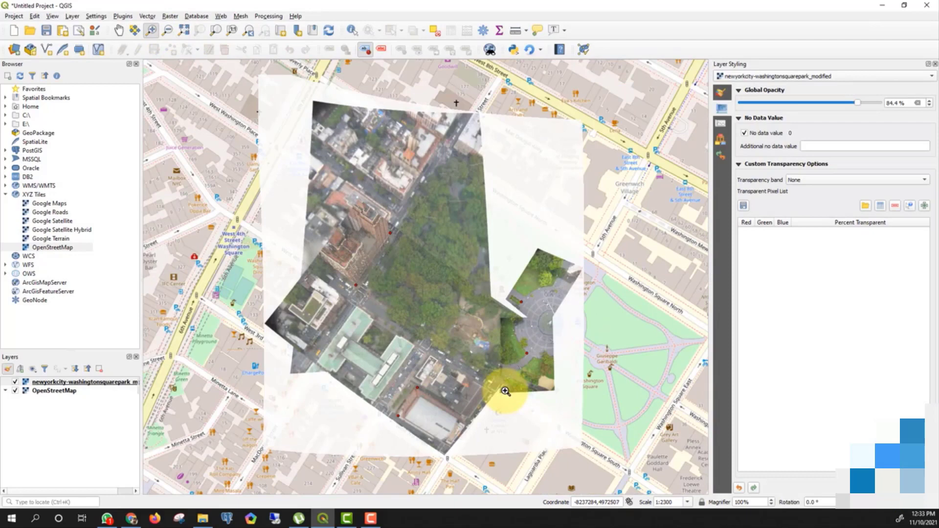